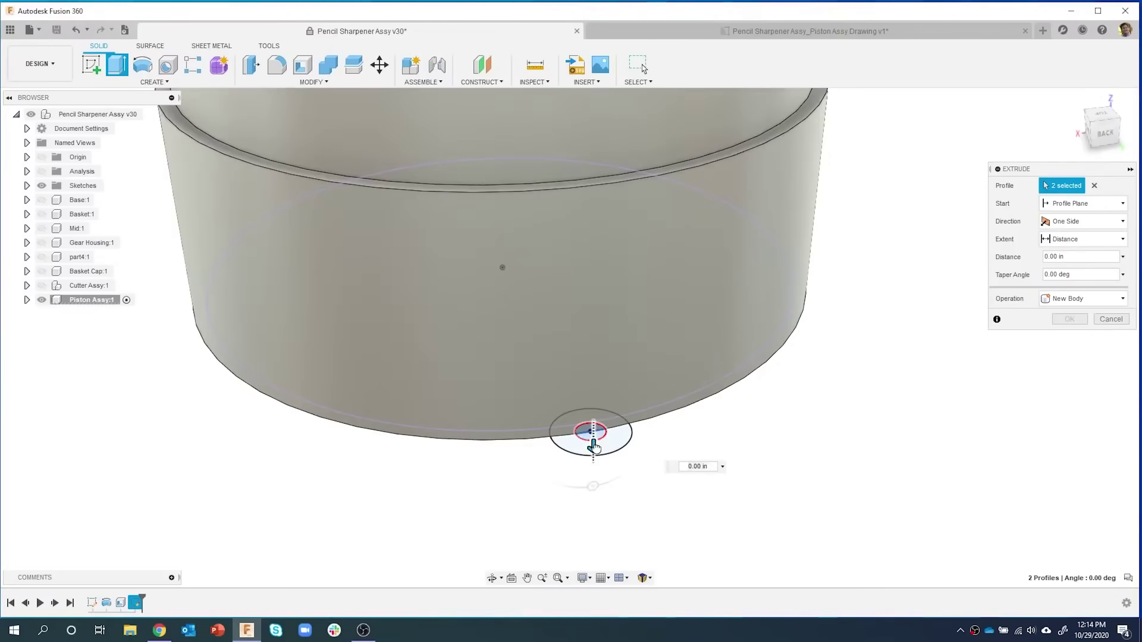
Select the sketch profile for the extrude cut.
{"action": "left_click", "coordinate": [590, 432]}
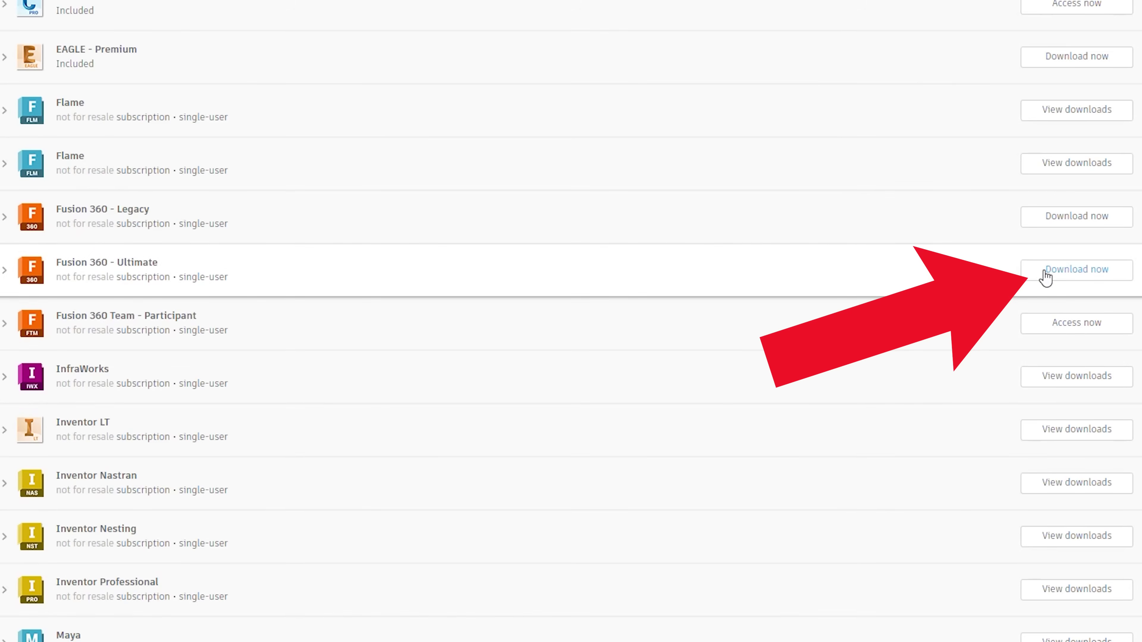
Download the Fusion 360 client and run the downloaded installer.
{"action": "left_click", "coordinate": [1046, 273]}
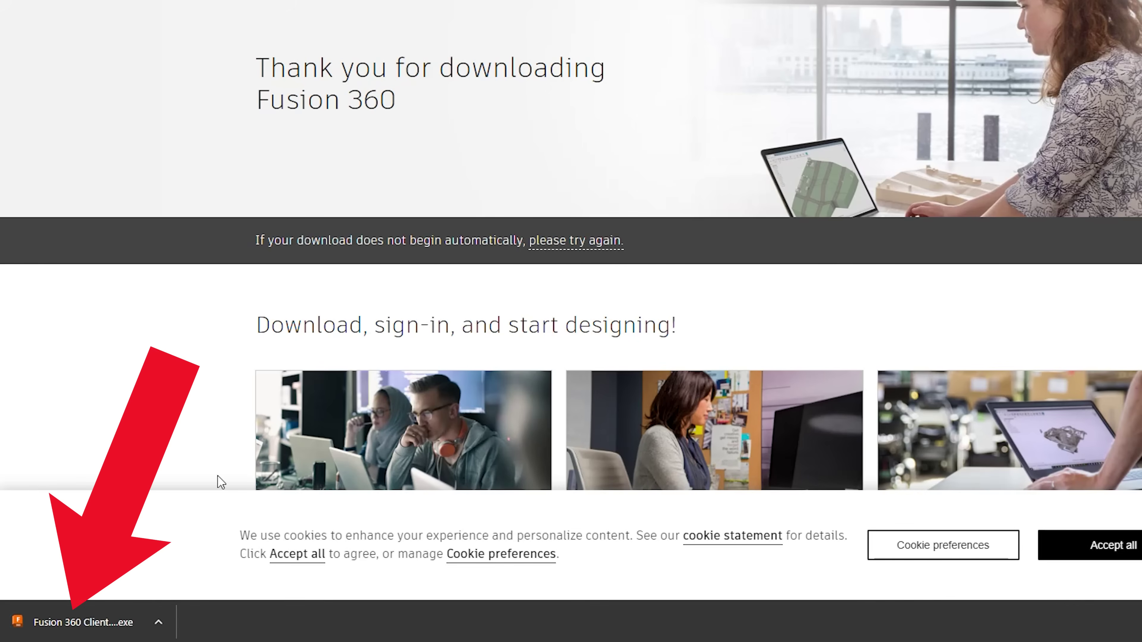
{"action": "left_click", "coordinate": [94, 618]}
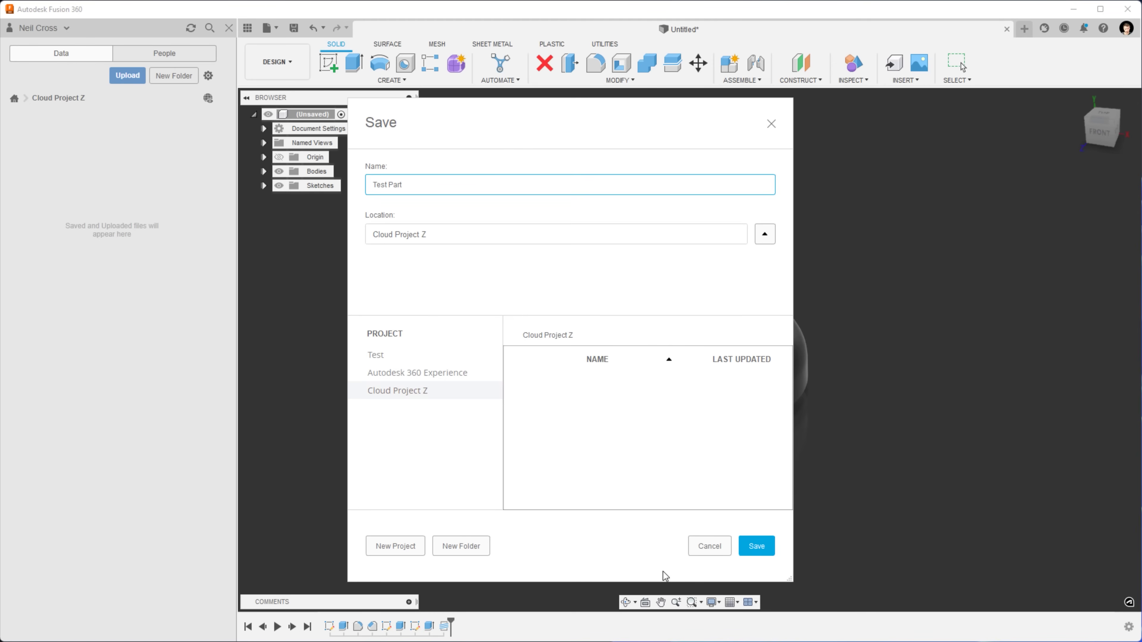
Save Test Part, add Phone Stand to the Offline Cache, and turn Working Online off.
{"action": "left_click", "coordinate": [758, 550]}
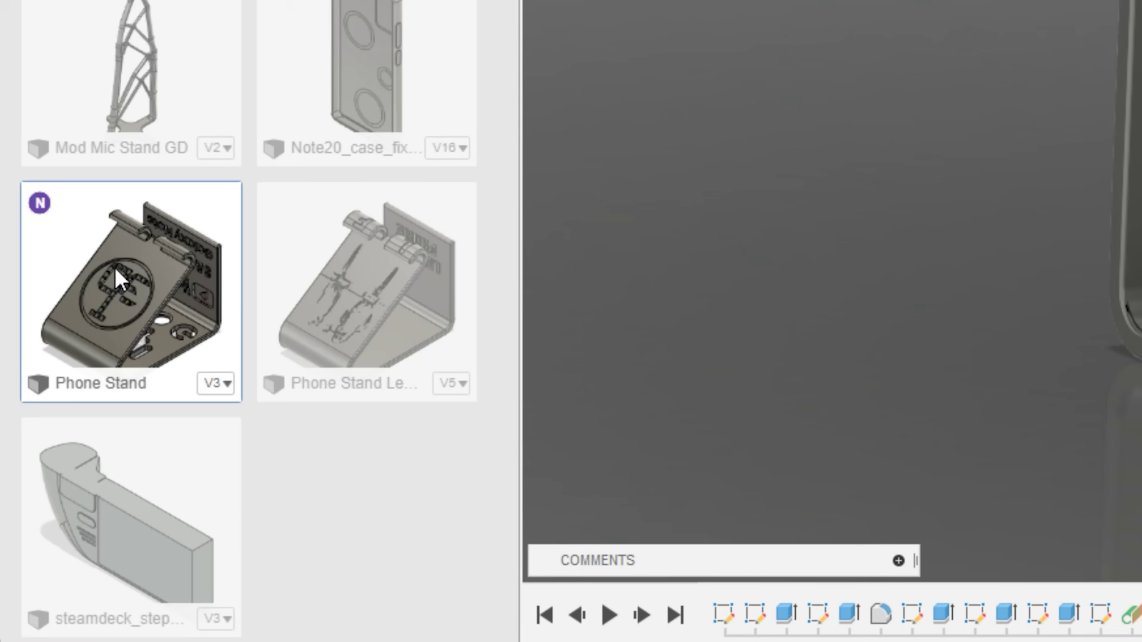
{"action": "right_click", "coordinate": [58, 471]}
{"action": "left_click", "coordinate": [184, 535]}
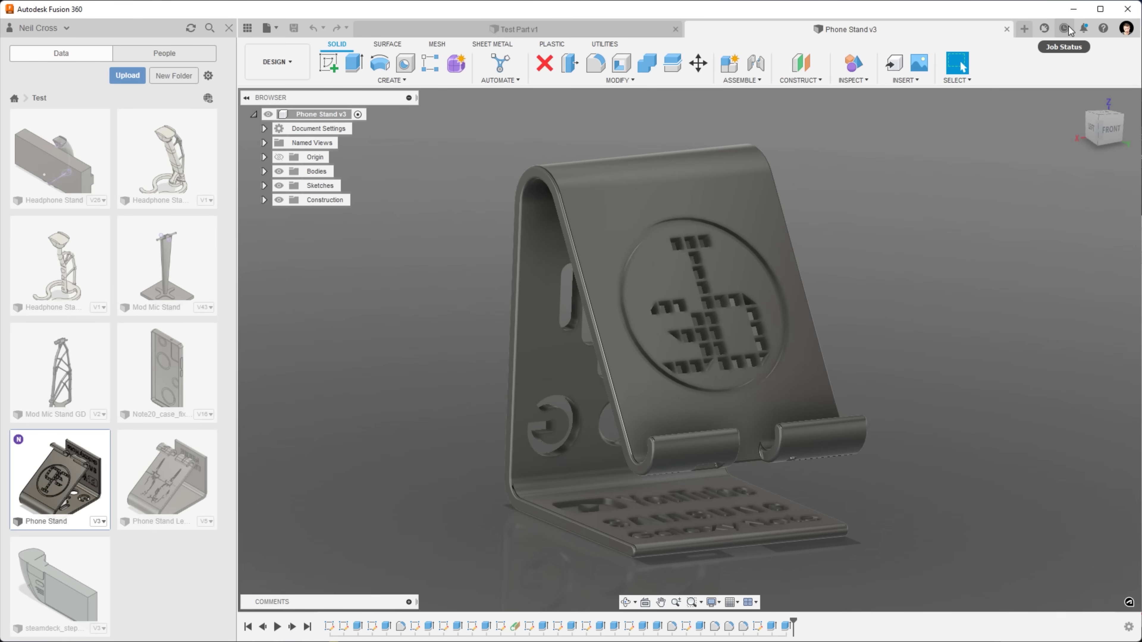
{"action": "left_click", "coordinate": [1069, 26]}
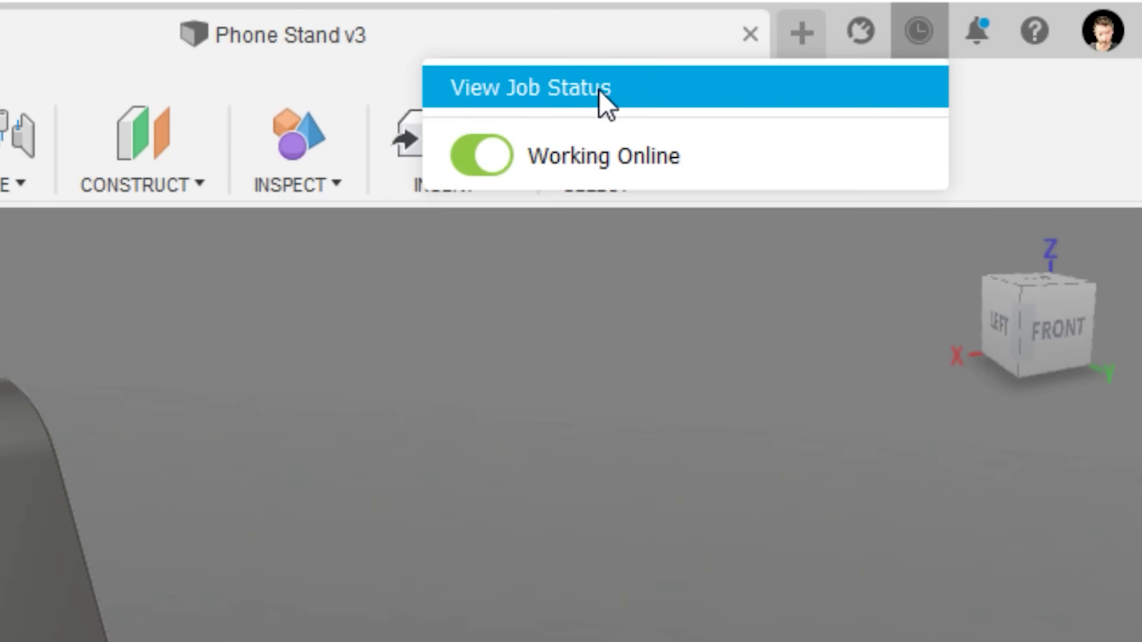
{"action": "left_click", "coordinate": [499, 162]}
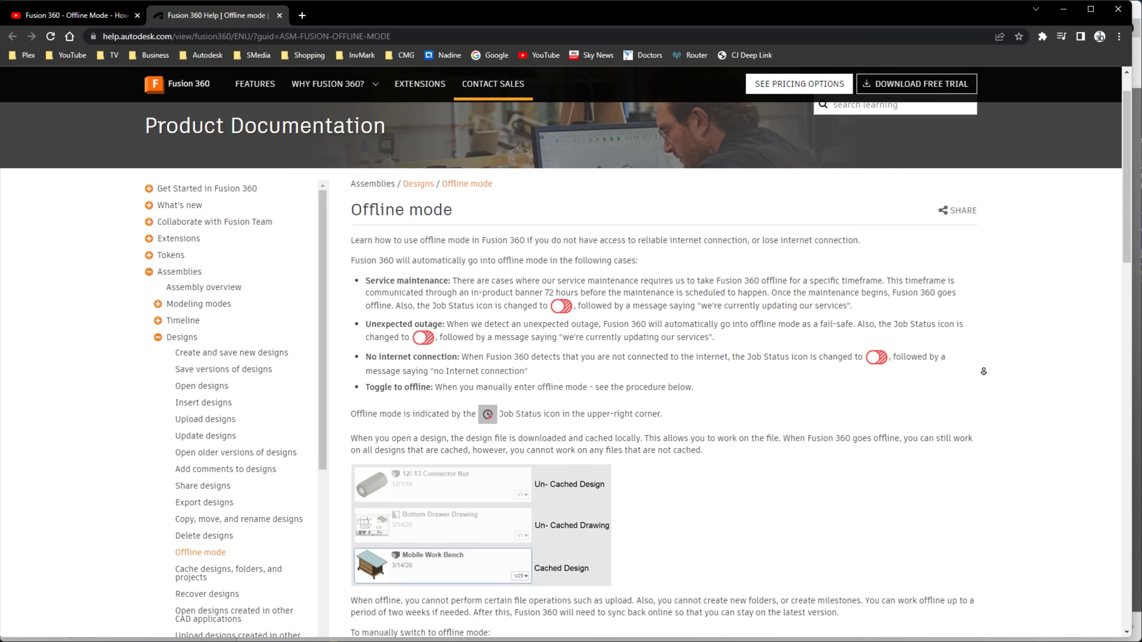
Scroll down the Offline mode help page to the Online mode section.
{"action": "scroll", "coordinate": [983, 371], "scroll_direction": "down", "scroll_amount": 3}
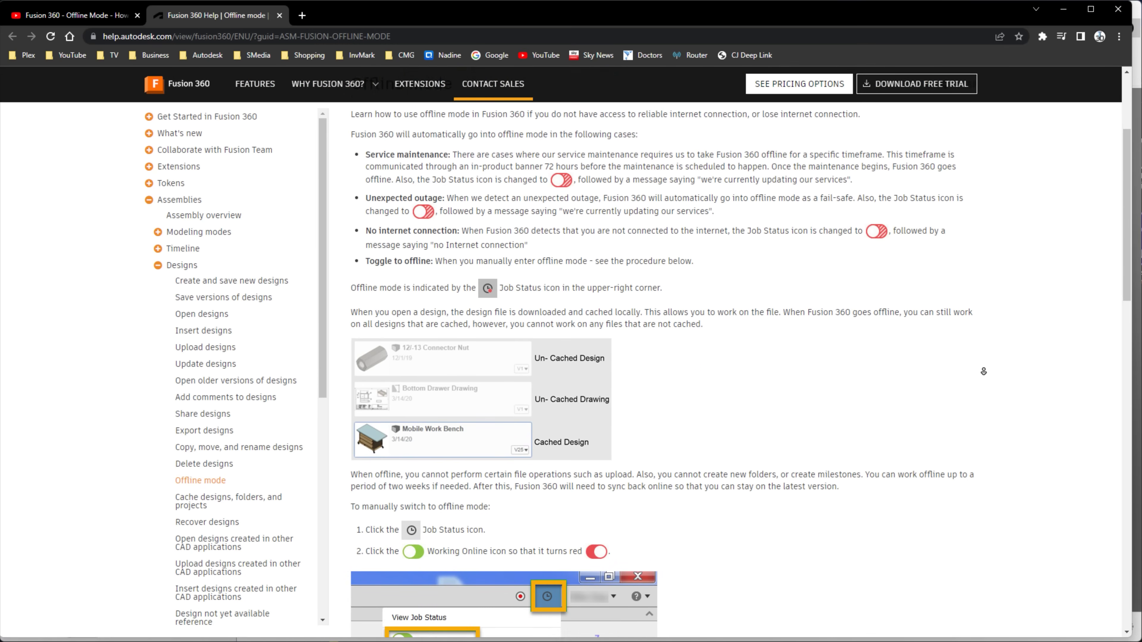
{"action": "scroll", "coordinate": [984, 371], "scroll_direction": "down", "scroll_amount": 4}
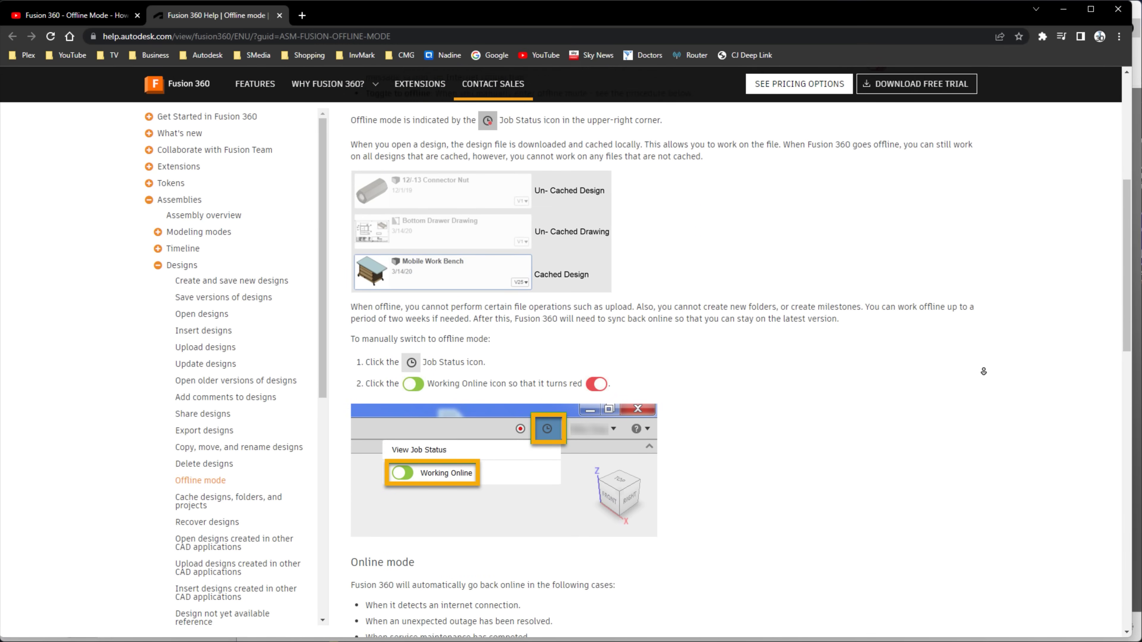
{"action": "scroll", "coordinate": [983, 371], "scroll_direction": "down", "scroll_amount": 4}
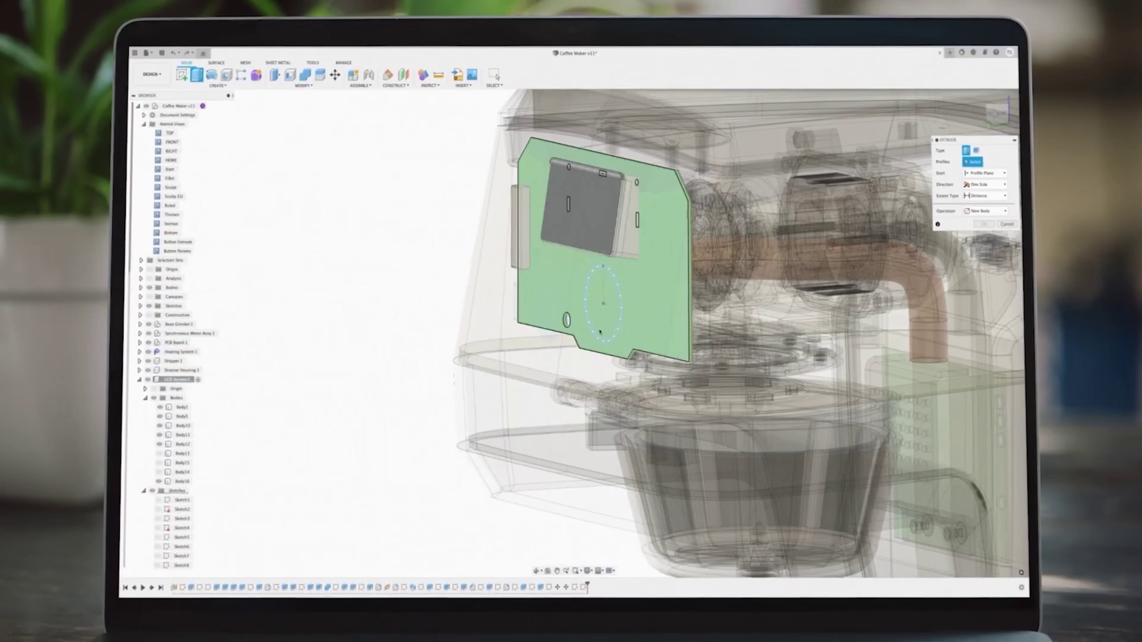
Join-extrude the gear-shaped knob profile and change Button_Dia to 28 mm.
{"action": "left_click", "coordinate": [600, 302]}
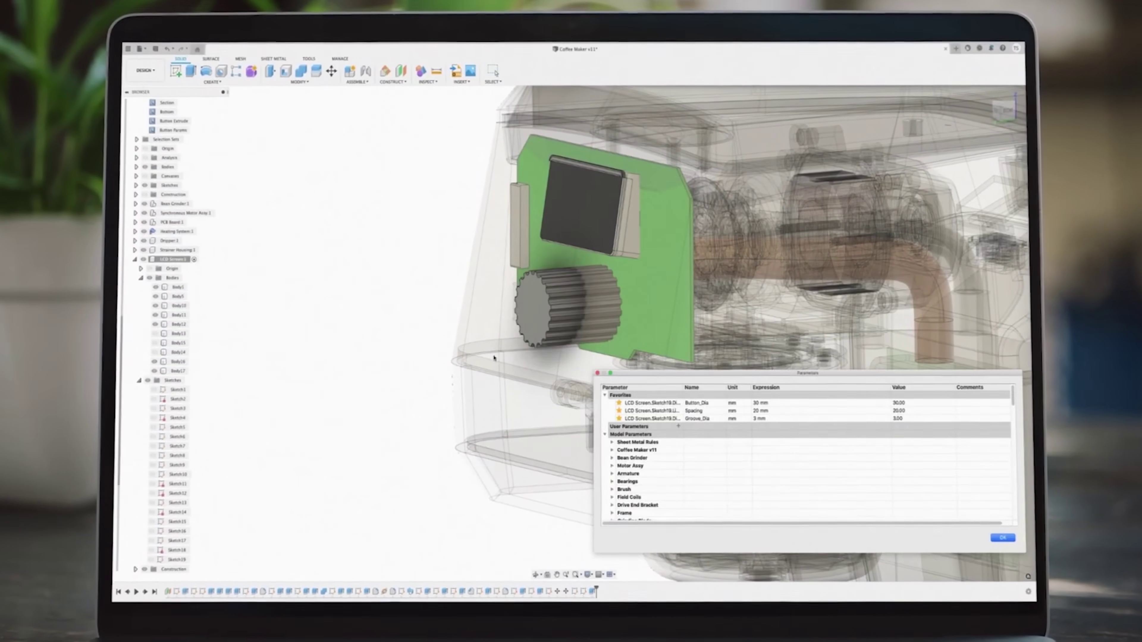
{"action": "left_click", "coordinate": [756, 404]}
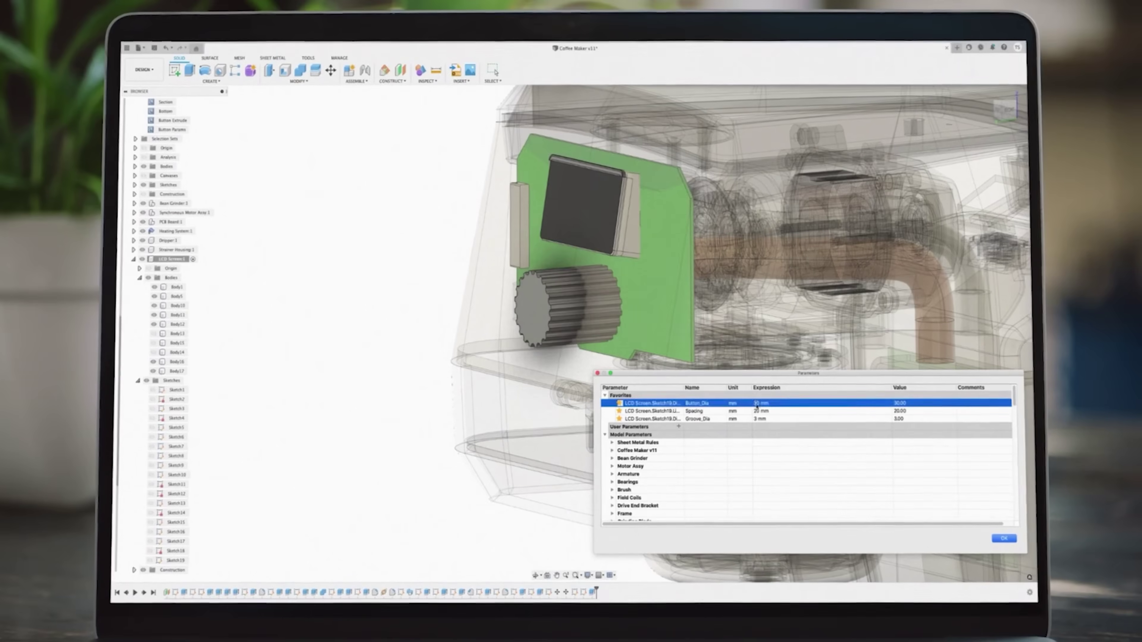
{"action": "type", "text": "28"}
{"action": "key", "text": "Return"}
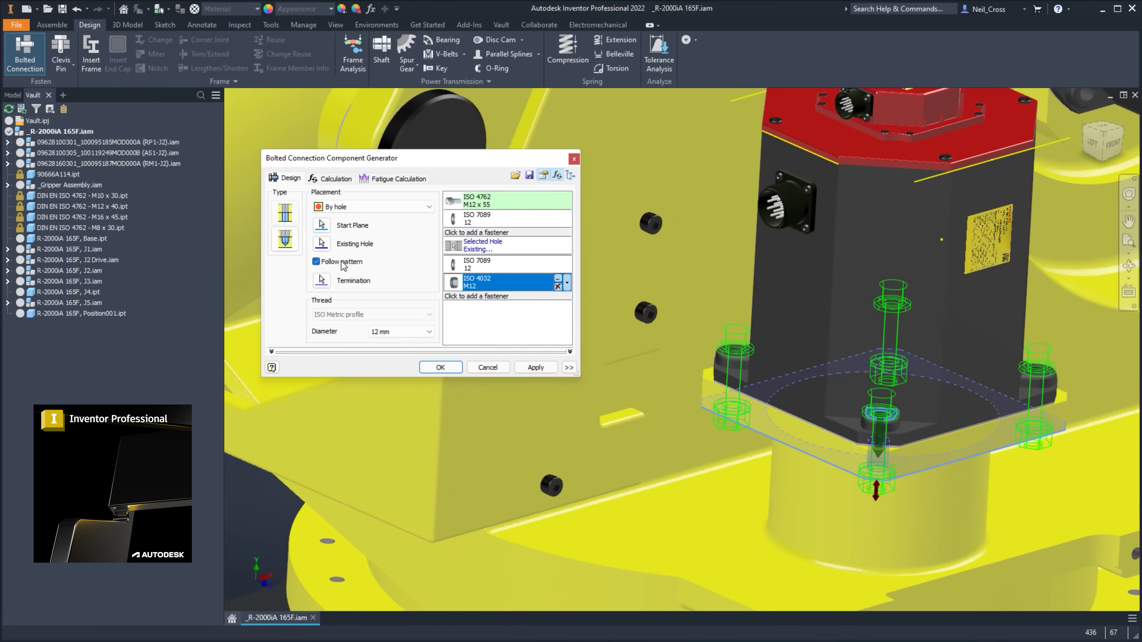
Generate the patterned ISO 4762 M12 bolts around the motor base plate and inspect them.
{"action": "middle_click_drag", "start_coordinate": [737, 387], "coordinate": [765, 423], "text": "shift"}
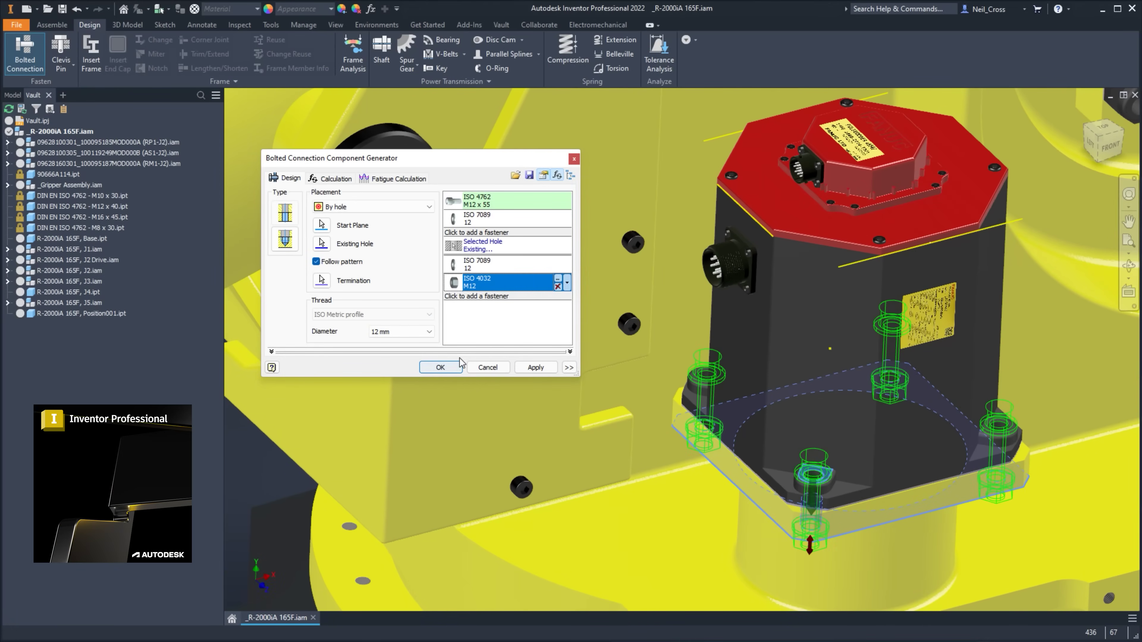
{"action": "left_click", "coordinate": [440, 367]}
{"action": "middle_click_drag", "start_coordinate": [675, 404], "coordinate": [816, 462], "text": "shift"}
{"action": "scroll", "coordinate": [816, 462], "scroll_direction": "up", "scroll_amount": 3}
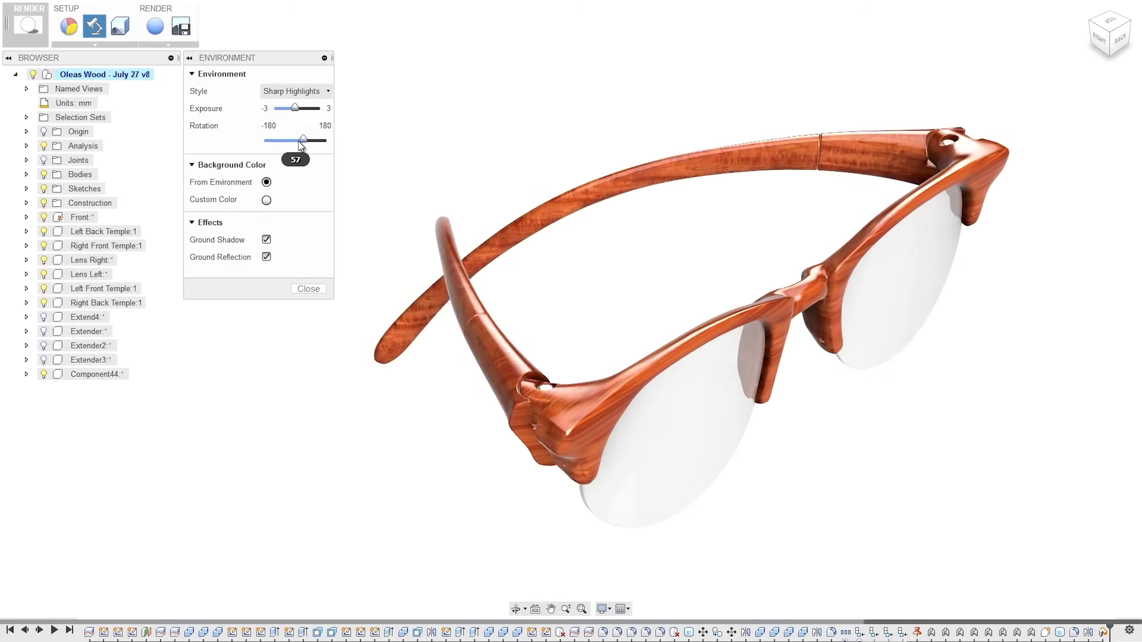
Rotate the lighting environment, then select Shock Bottom:1 and its parent shock assembly.
{"action": "left_click_drag", "start_coordinate": [290, 141], "coordinate": [279, 142]}
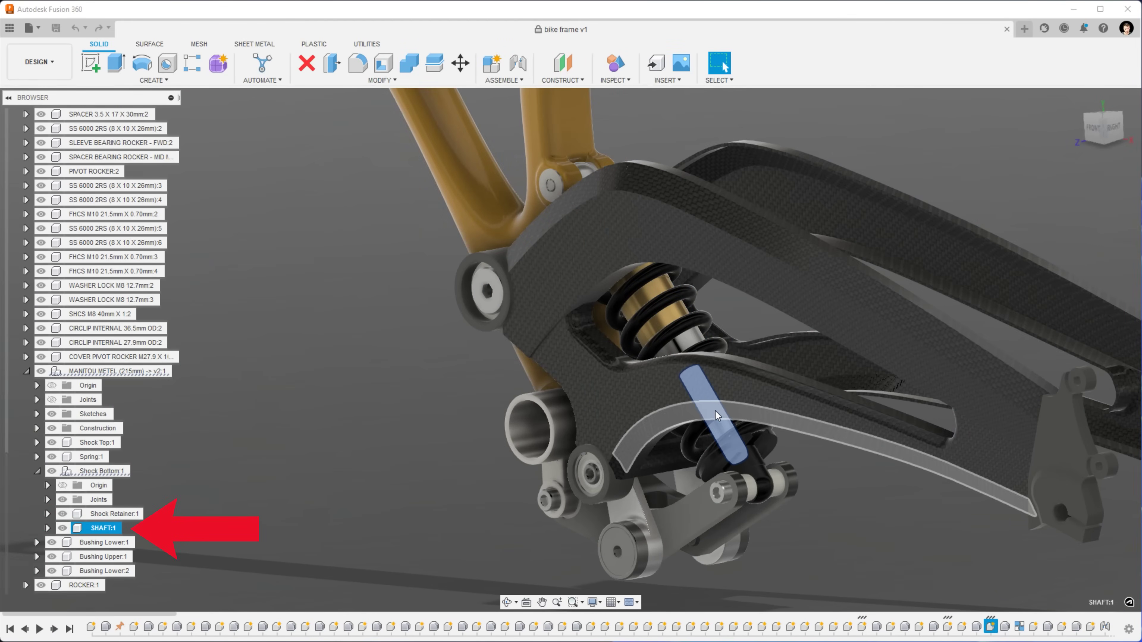
{"action": "left_click", "coordinate": [115, 471]}
{"action": "left_click", "coordinate": [117, 371]}
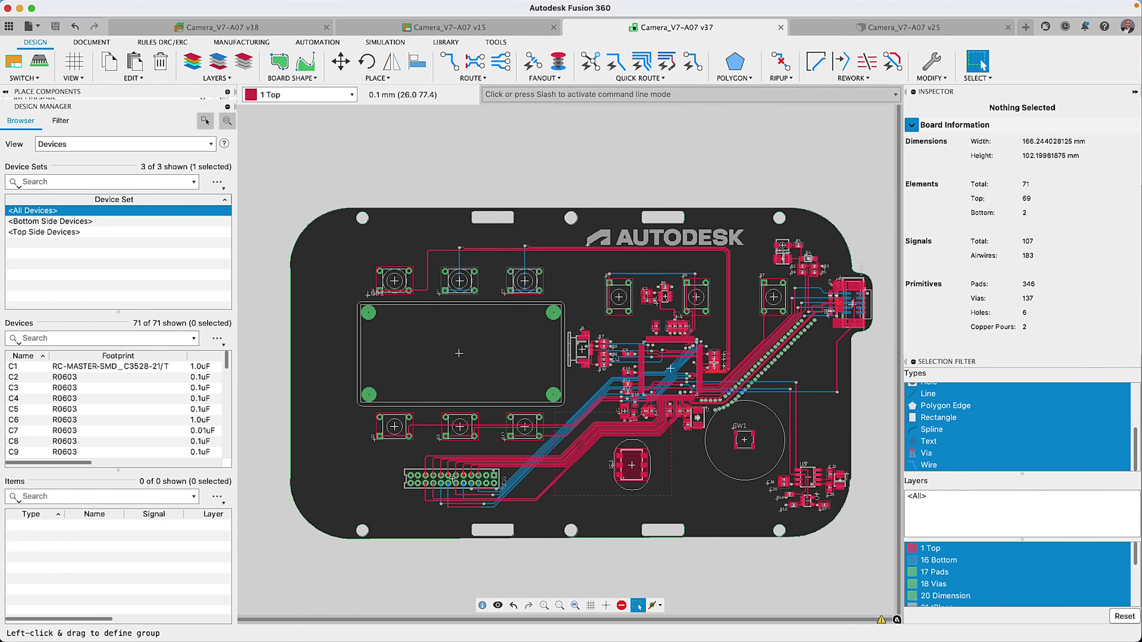
Zoom into the board's main IC and show the RULES DRC/ERC tools.
{"action": "scroll", "coordinate": [670, 369], "scroll_direction": "up", "scroll_amount": 6}
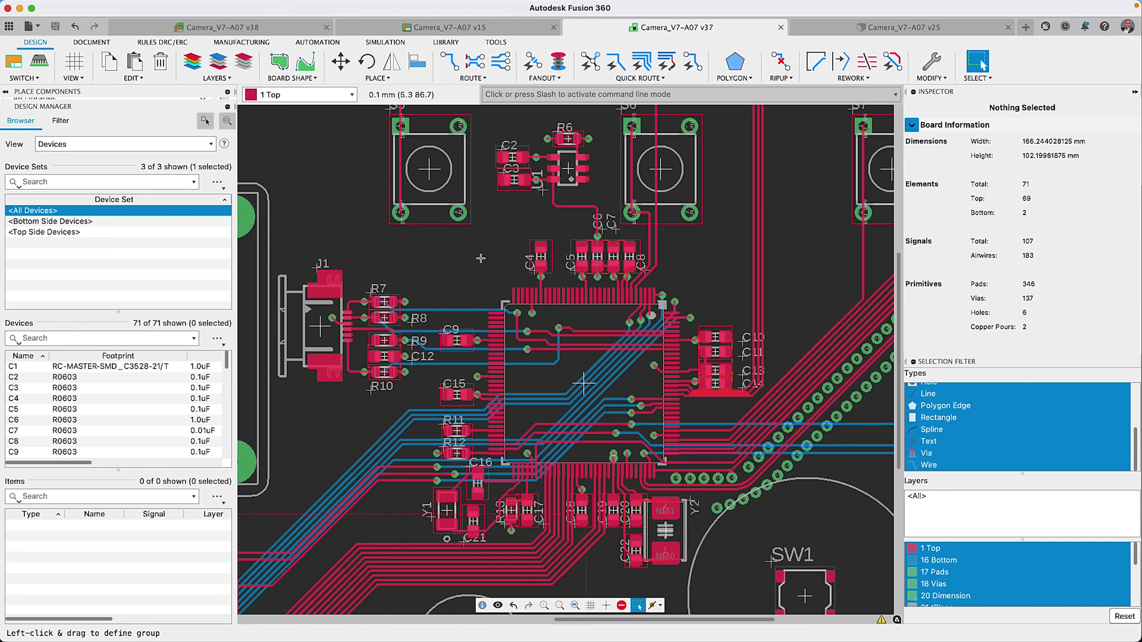
{"action": "left_click", "coordinate": [180, 43]}
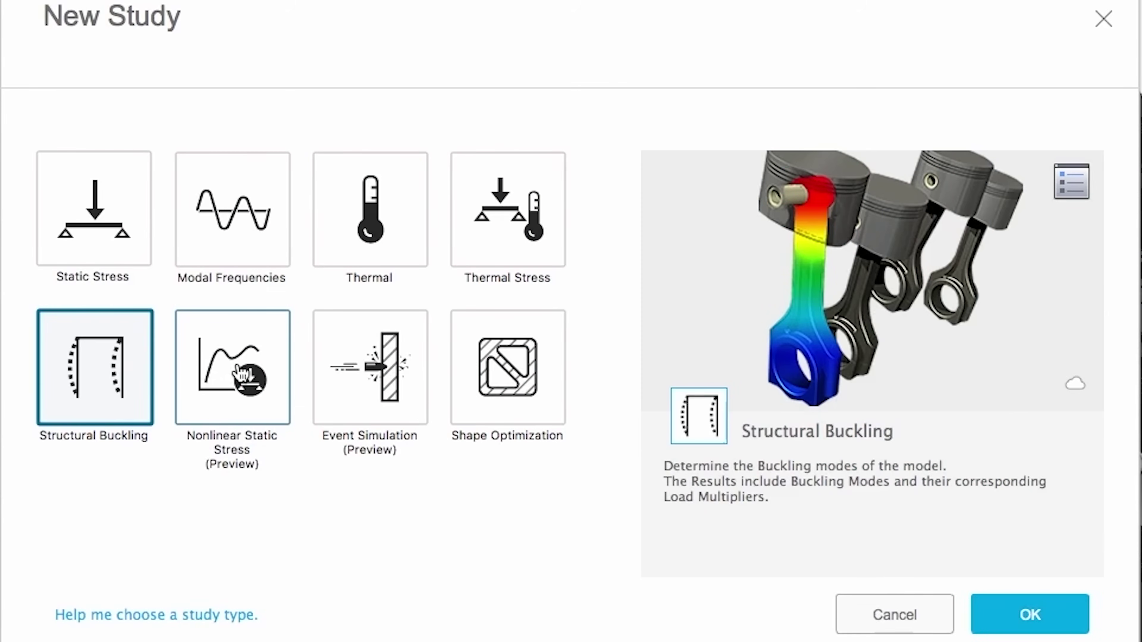
Create a Nonlinear Static Stress study and step through its von Mises results.
{"action": "left_click", "coordinate": [242, 373]}
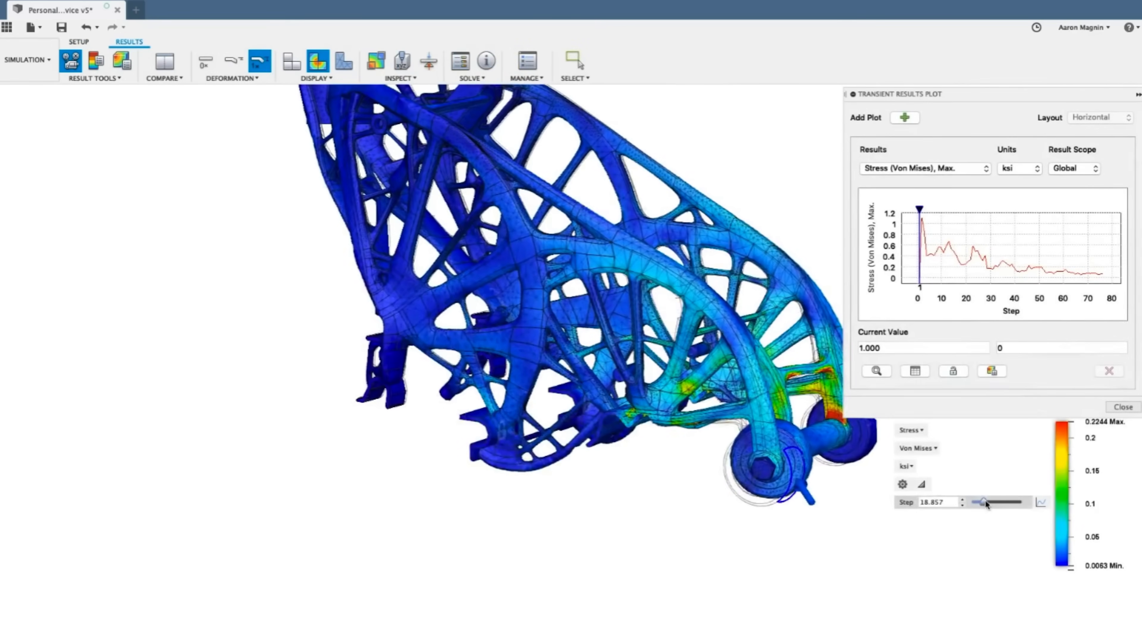
{"action": "left_click_drag", "start_coordinate": [985, 500], "coordinate": [1014, 500]}
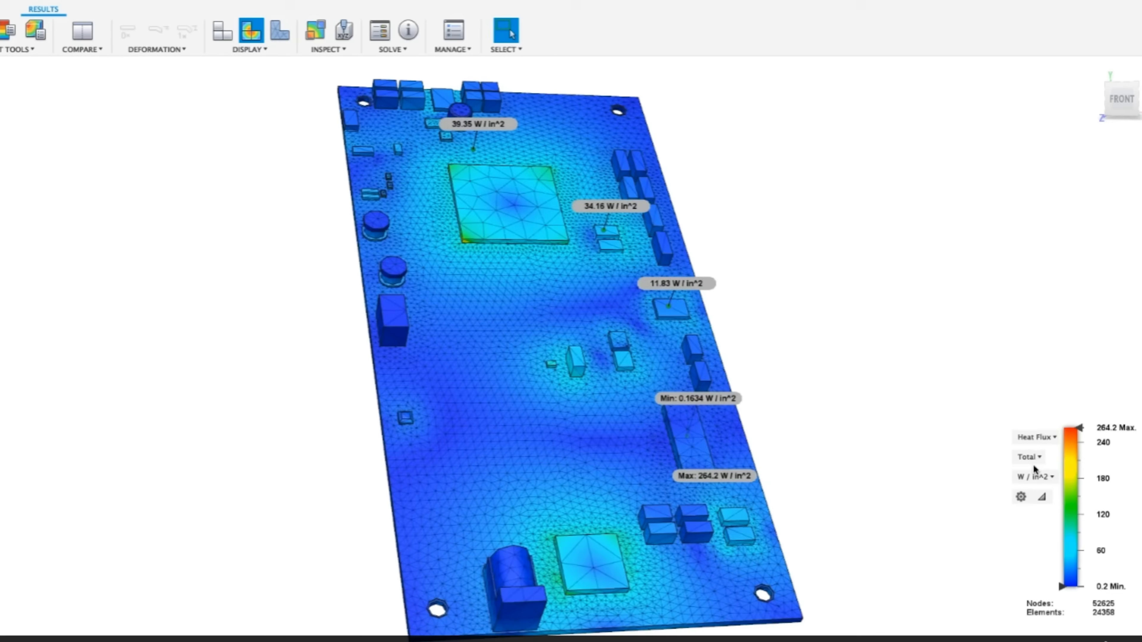
Switch the results legend from Heat Flux to Thermal Gradient.
{"action": "left_click", "coordinate": [1036, 437]}
{"action": "left_click", "coordinate": [1031, 482]}
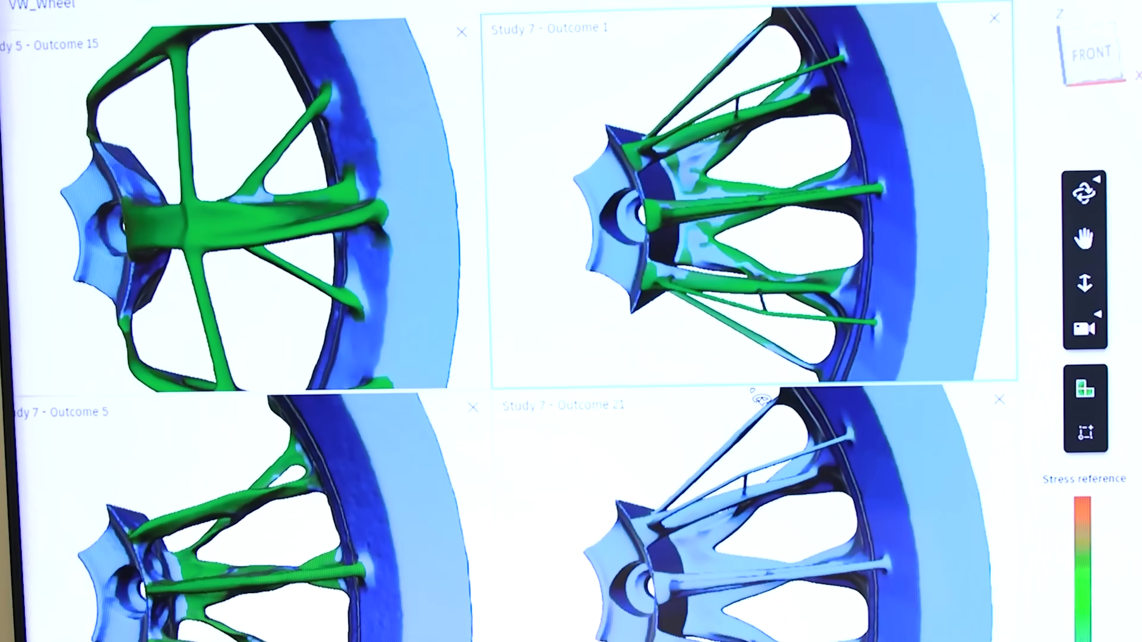
Orbit the four wheel outcomes, then open the chosen outcome in detail and orbit it to inspect.
{"action": "middle_click_drag", "start_coordinate": [762, 398], "coordinate": [909, 517], "text": "shift"}
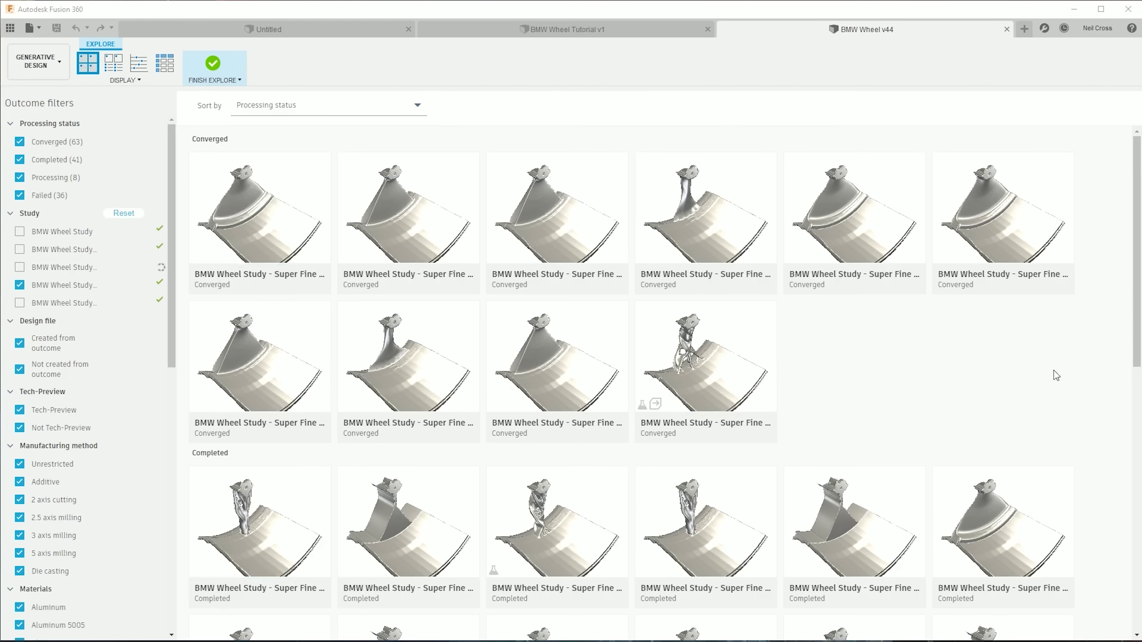
{"action": "scroll", "coordinate": [760, 191], "scroll_direction": "down", "scroll_amount": 4}
{"action": "double_click", "coordinate": [709, 476]}
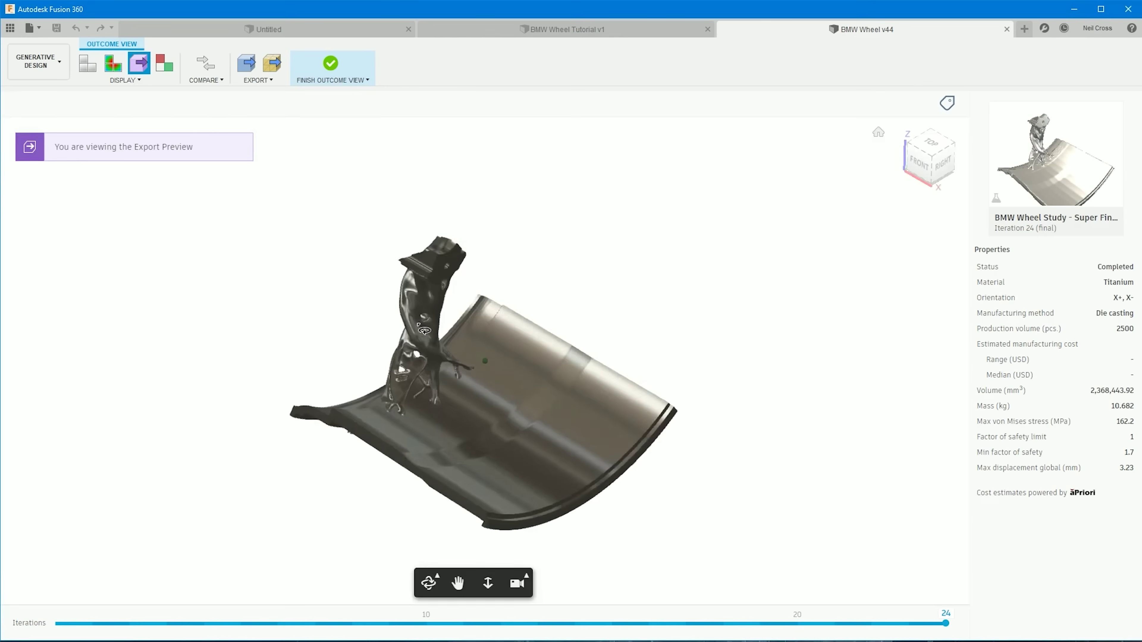
{"action": "middle_click_drag", "start_coordinate": [697, 296], "coordinate": [548, 426], "text": "shift"}
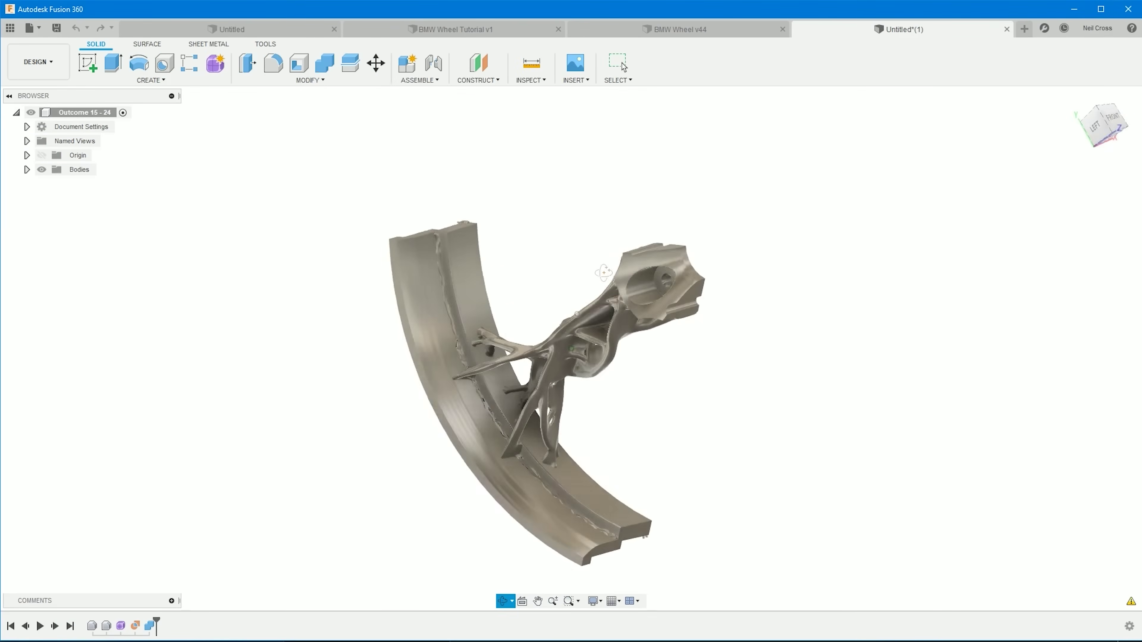
{"action": "middle_click_drag", "start_coordinate": [639, 252], "coordinate": [688, 238], "text": "shift"}
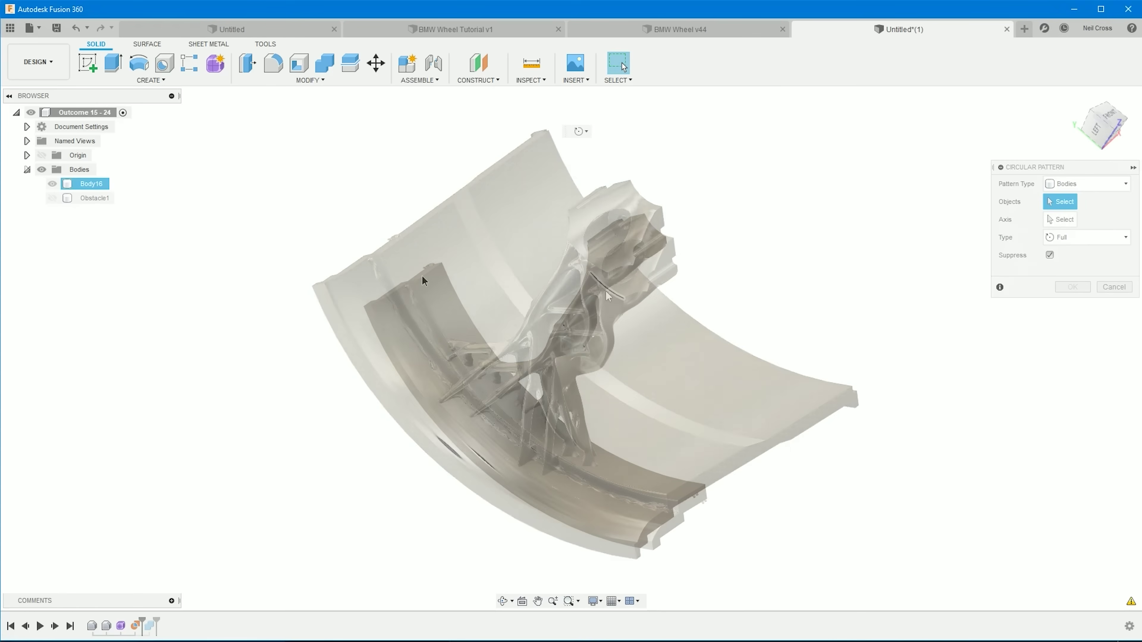
Select the wheel body as the pattern object and pick an origin axis as the pattern axis.
{"action": "left_click", "coordinate": [422, 278]}
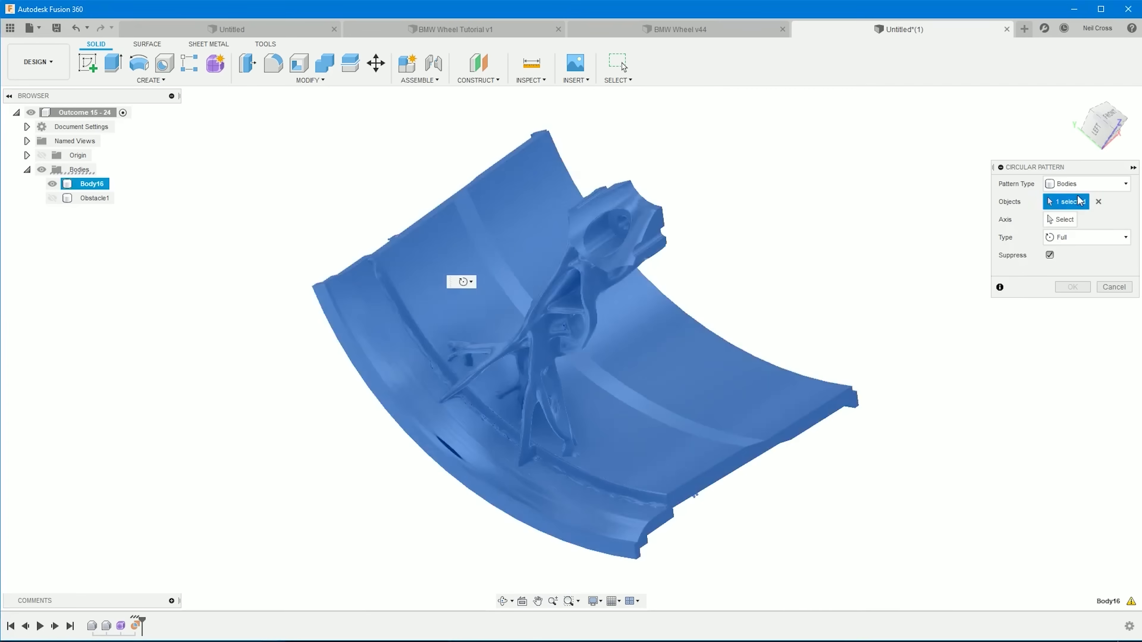
{"action": "left_click", "coordinate": [1061, 219]}
{"action": "left_click", "coordinate": [758, 222]}
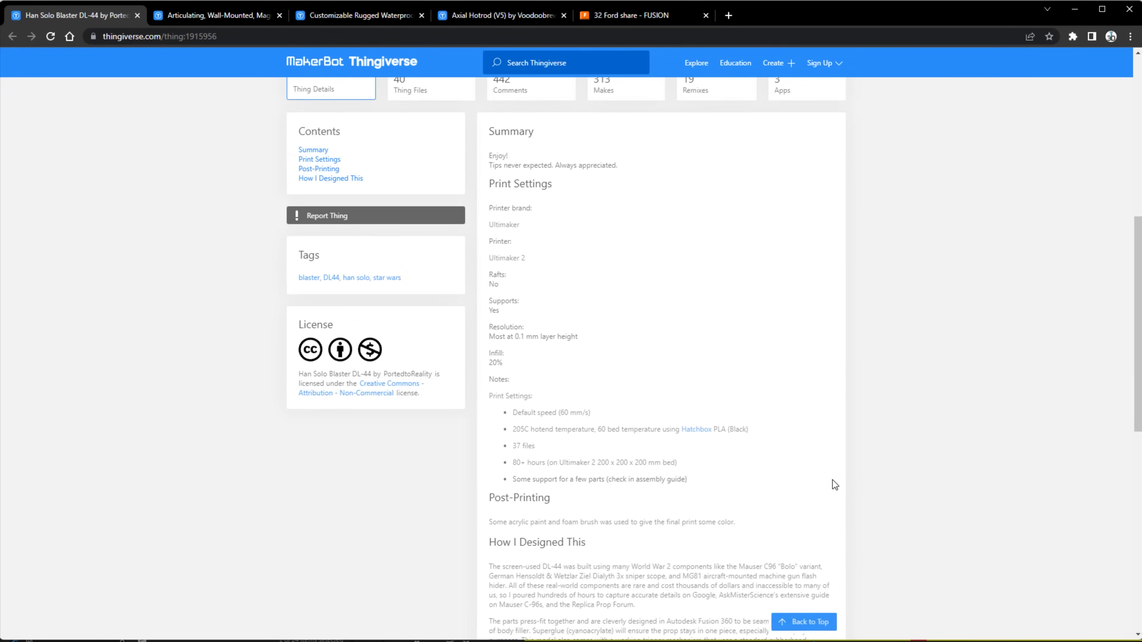
Scroll the Thingiverse project page and highlight the note linking the Fusion 360 file.
{"action": "left_click_drag", "start_coordinate": [631, 524], "coordinate": [721, 526]}
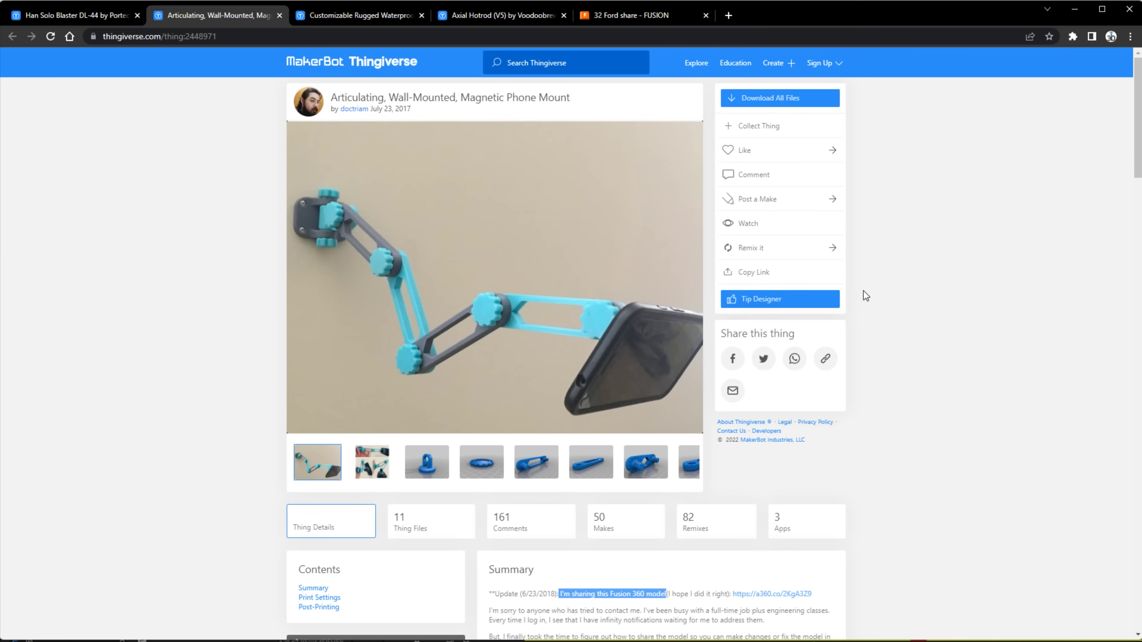
{"action": "scroll", "coordinate": [863, 292], "scroll_direction": "down", "scroll_amount": 3}
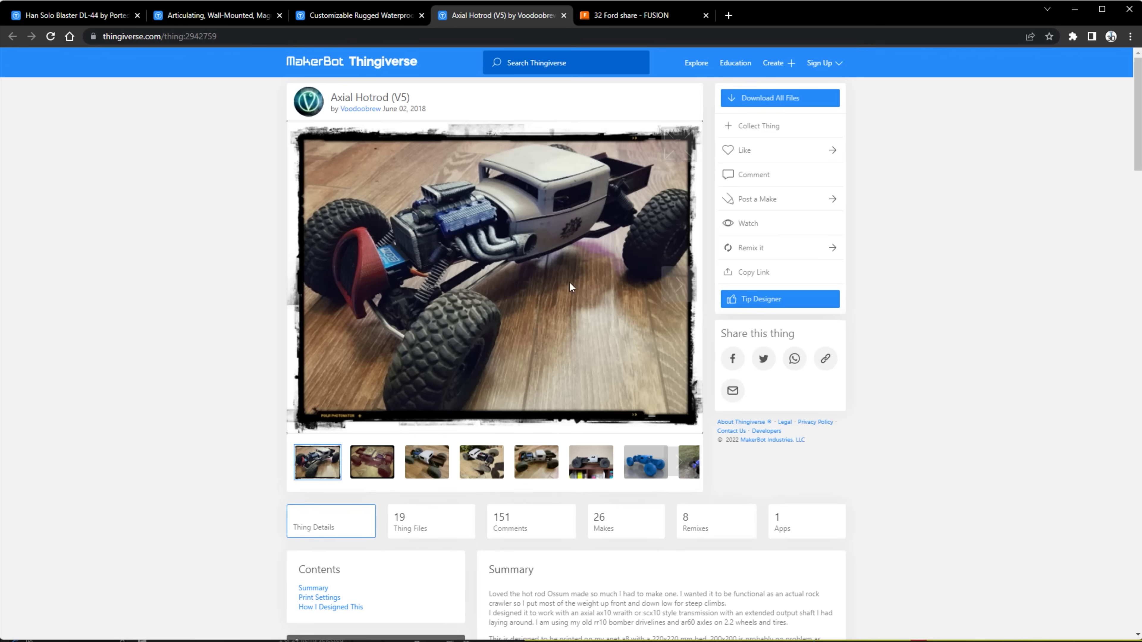
{"action": "scroll", "coordinate": [585, 297], "scroll_direction": "down", "scroll_amount": 4}
{"action": "left_click_drag", "start_coordinate": [638, 449], "coordinate": [496, 449]}
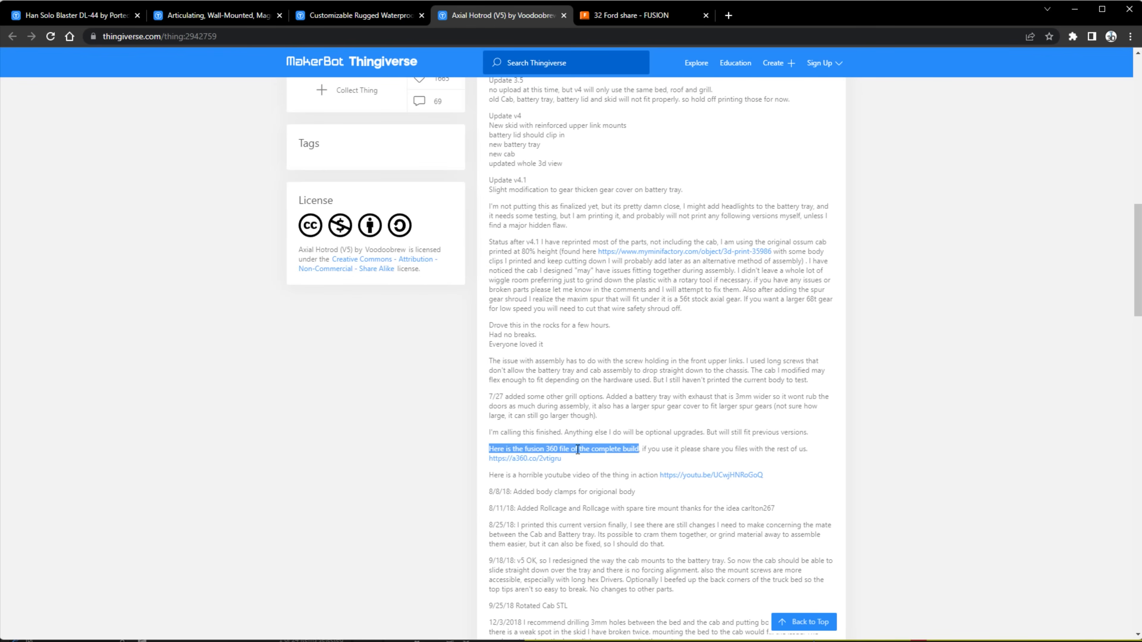
View the shared 32 Ford hotrod design, orbit it, and explode it into parts.
{"action": "left_click", "coordinate": [648, 15]}
{"action": "mouse_move", "coordinate": [776, 324]}
{"action": "left_mouse_down"}
{"action": "mouse_move", "coordinate": [629, 326]}
{"action": "mouse_move", "coordinate": [777, 326]}
{"action": "left_mouse_up"}
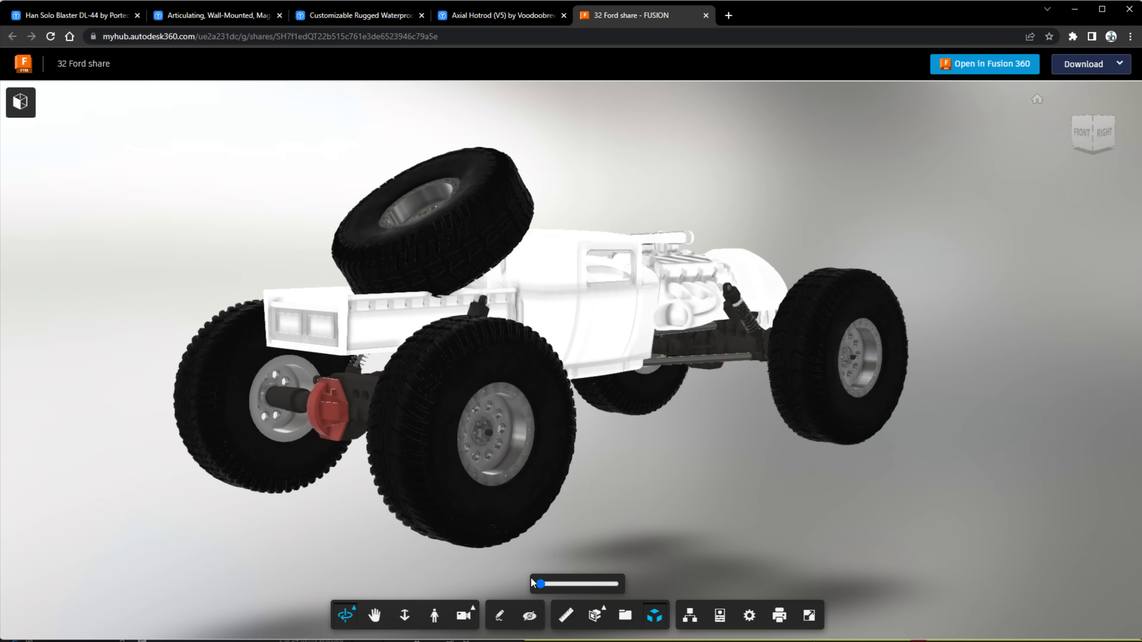
{"action": "left_click_drag", "start_coordinate": [539, 583], "coordinate": [607, 584]}
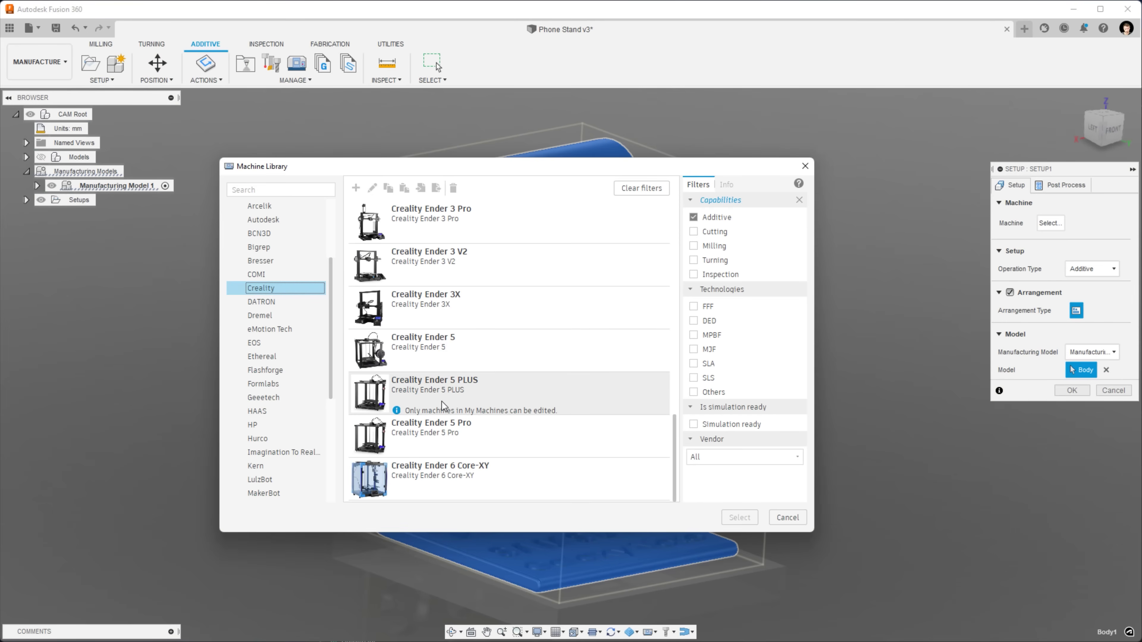
Choose the Creality Ender 5 Pro printer and the PLA 1.75mm print setting.
{"action": "left_click", "coordinate": [446, 433]}
{"action": "left_click", "coordinate": [740, 517]}
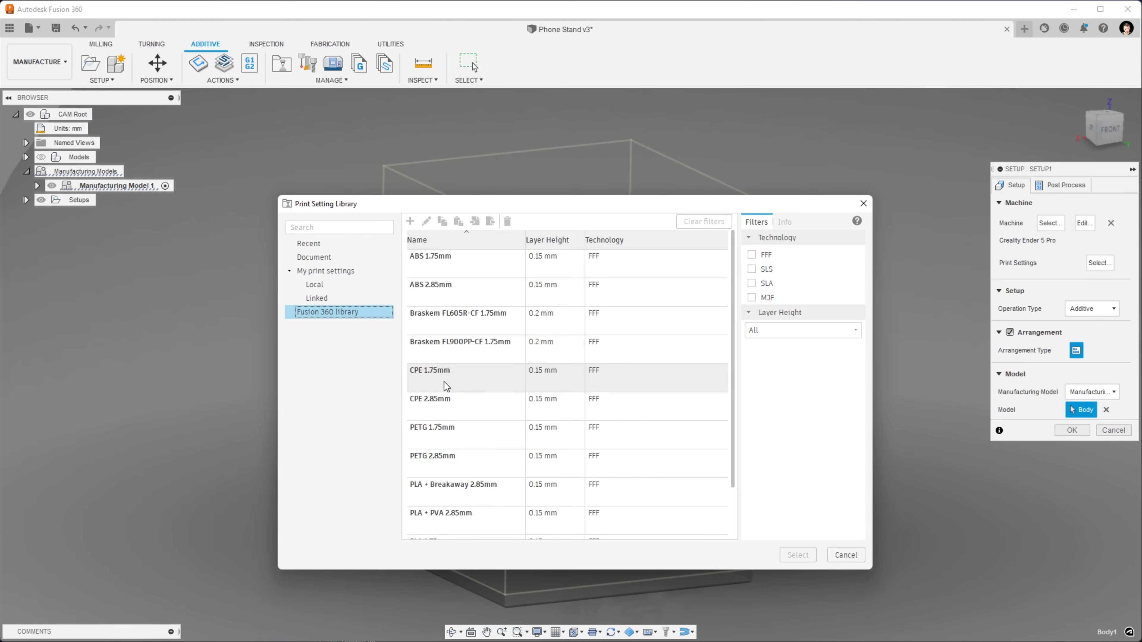
{"action": "left_click", "coordinate": [458, 486]}
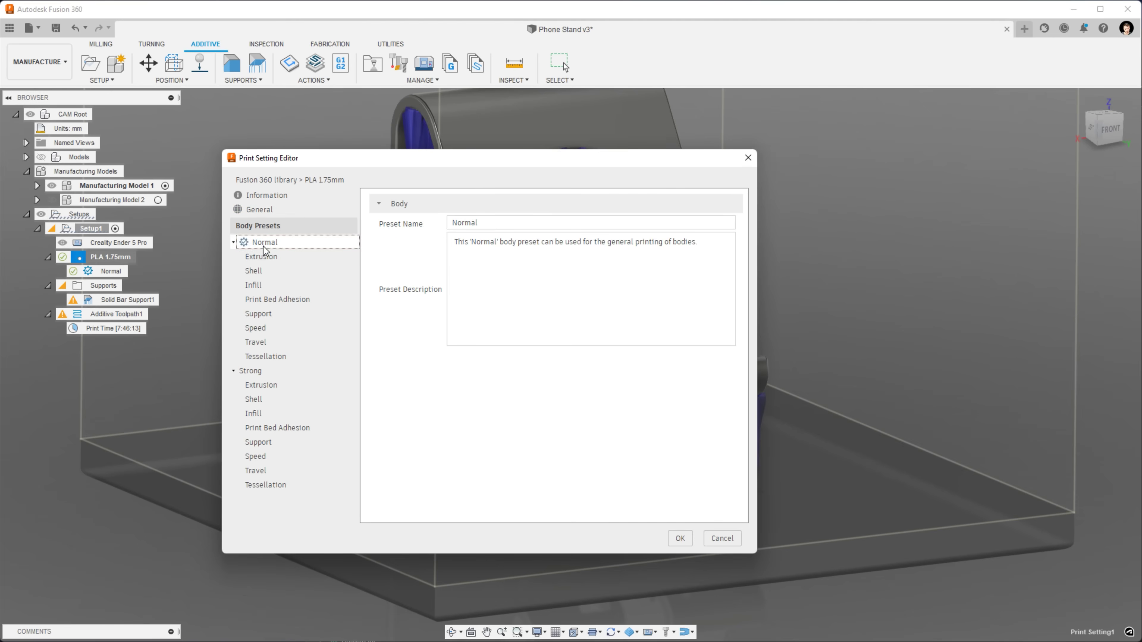
Review the Normal preset's extrusion, shell, bed adhesion, support and speed settings.
{"action": "left_click", "coordinate": [265, 259]}
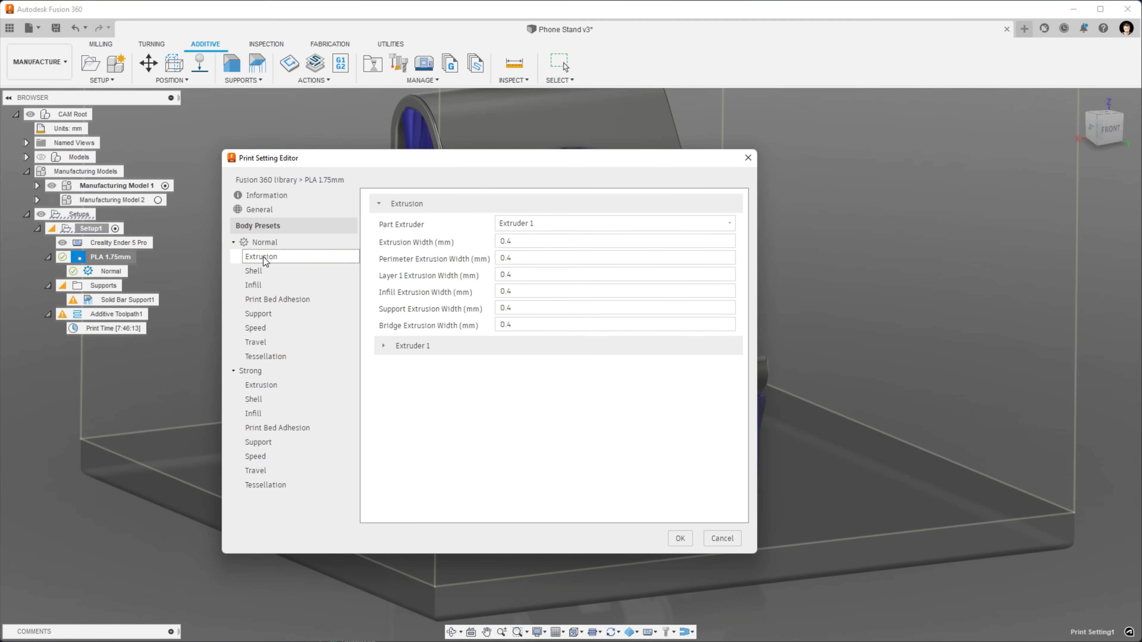
{"action": "left_click", "coordinate": [266, 275]}
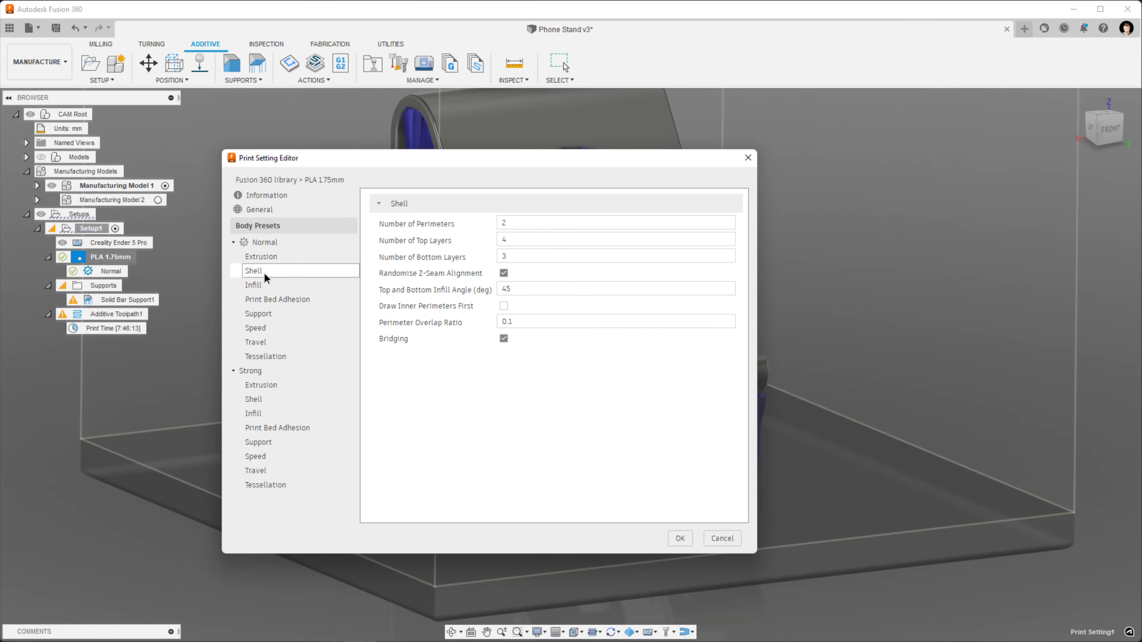
{"action": "left_click", "coordinate": [268, 300]}
{"action": "left_click", "coordinate": [271, 314]}
{"action": "left_click", "coordinate": [274, 328]}
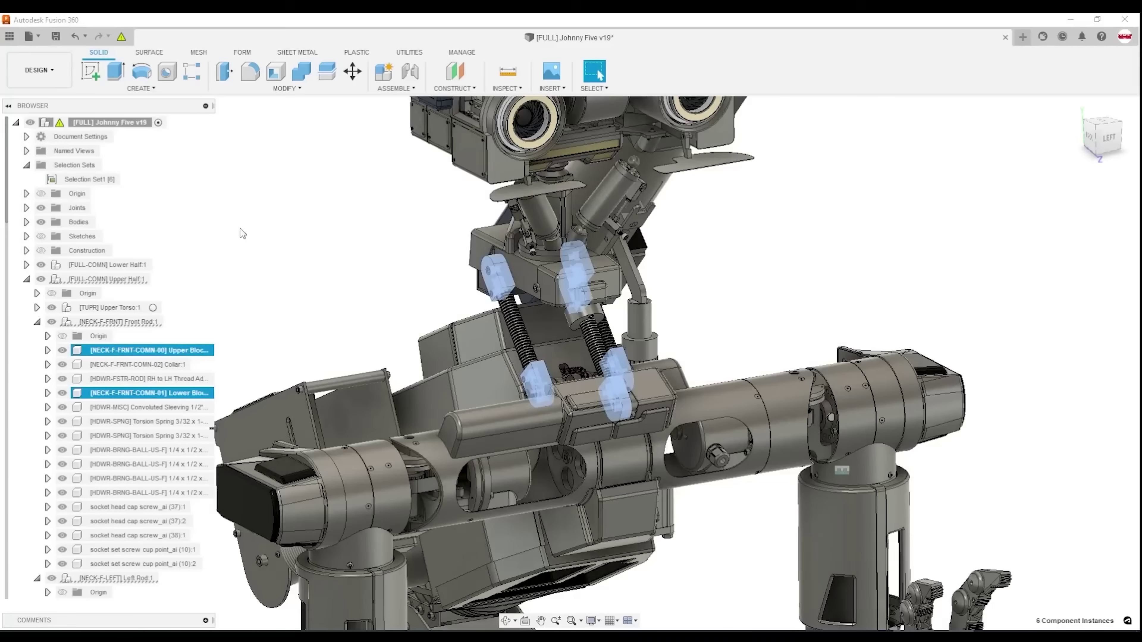
Rotate the Johnny Five robot view, then return to the Select tool on Phone Stand v3.
{"action": "middle_click_drag", "start_coordinate": [290, 236], "coordinate": [331, 248], "text": "shift"}
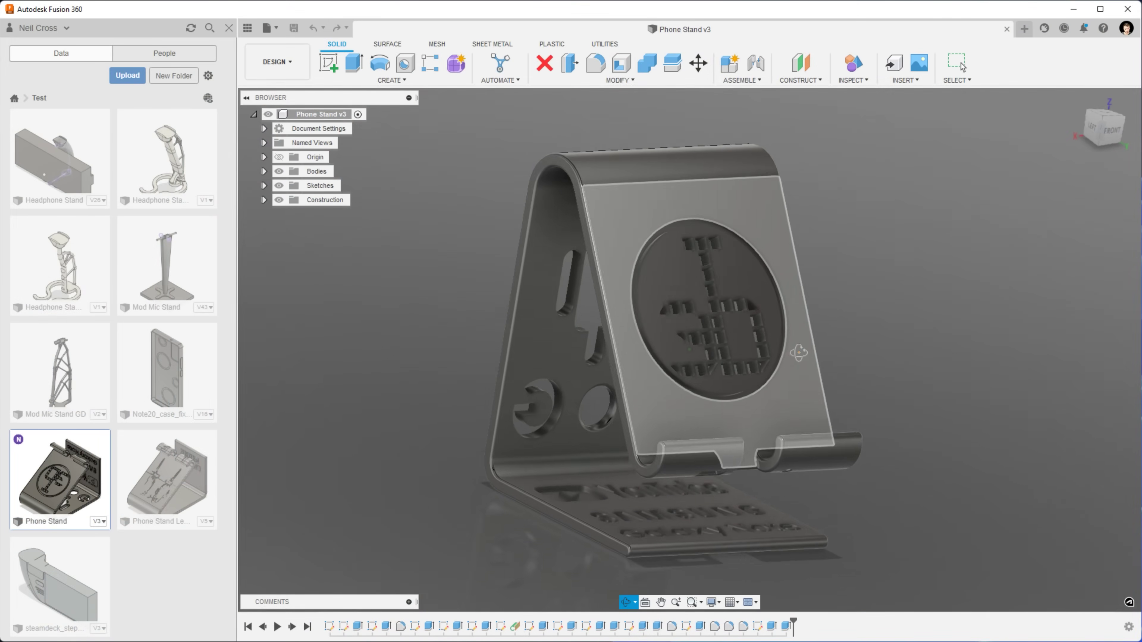
{"action": "left_click", "coordinate": [961, 62]}
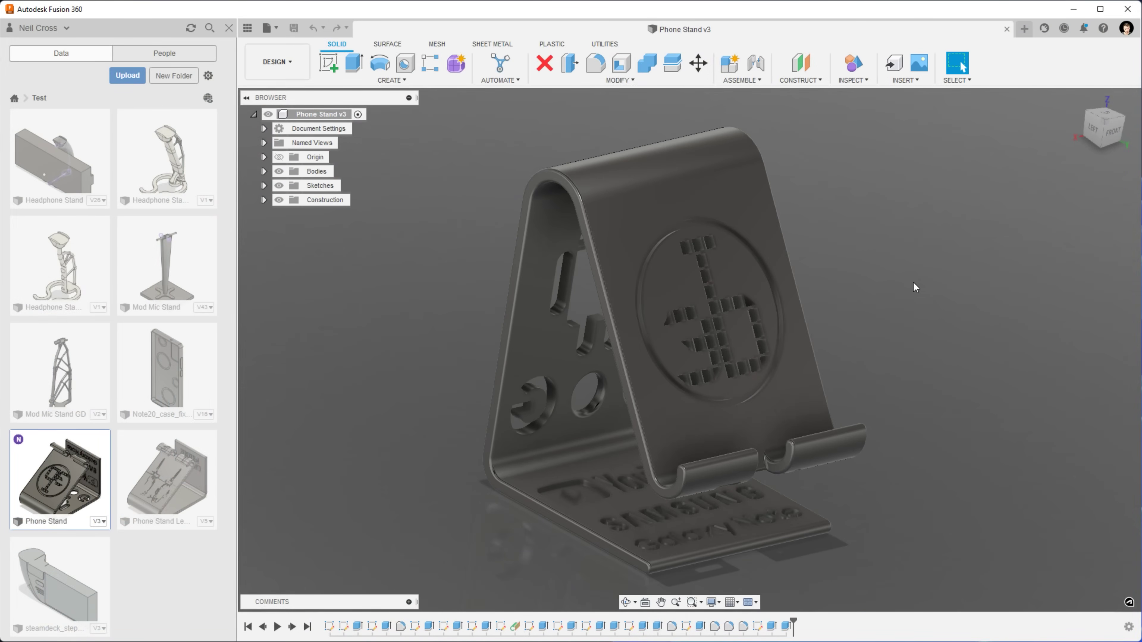
Close Phone Stand v3 and open the Phone Stand overview page in A360's Test project.
{"action": "left_click", "coordinate": [1006, 29]}
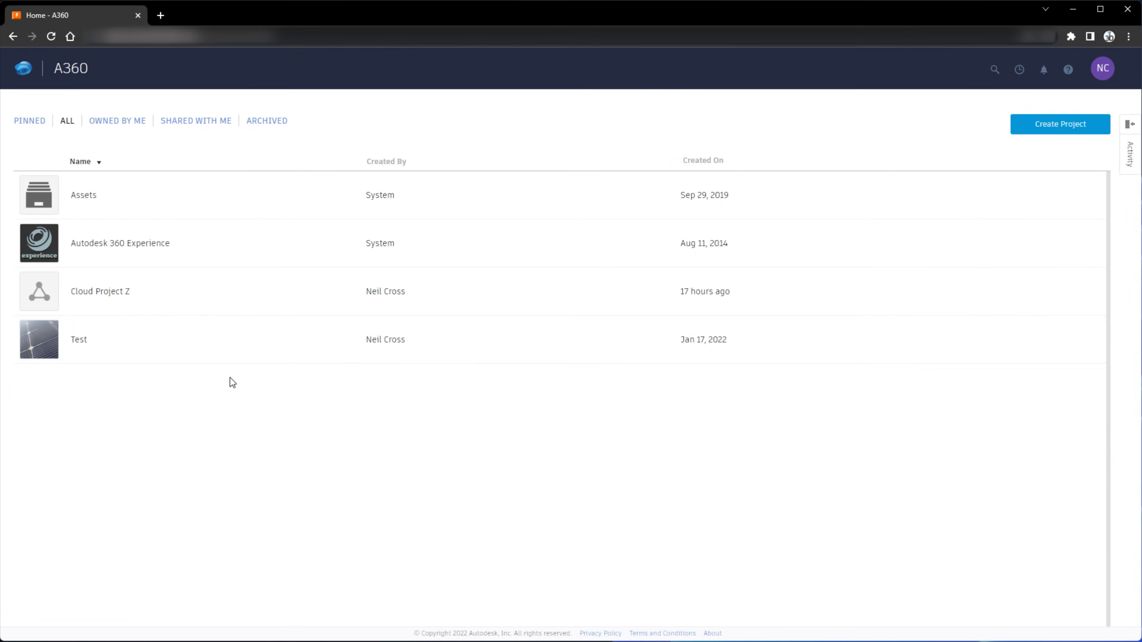
{"action": "left_click", "coordinate": [104, 340]}
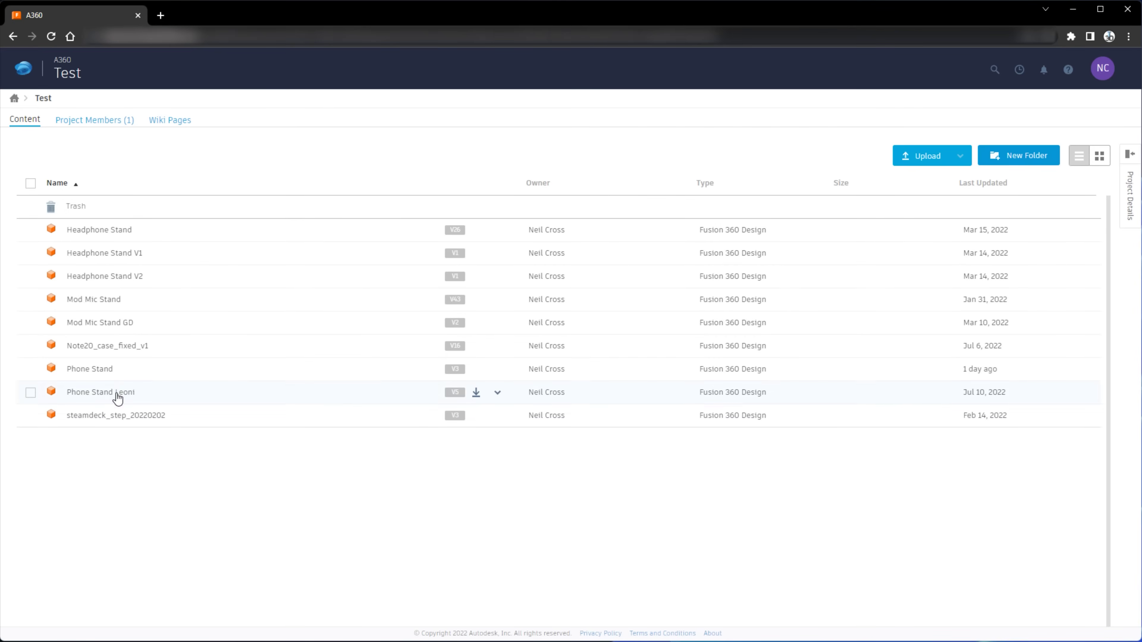
{"action": "left_click", "coordinate": [104, 371]}
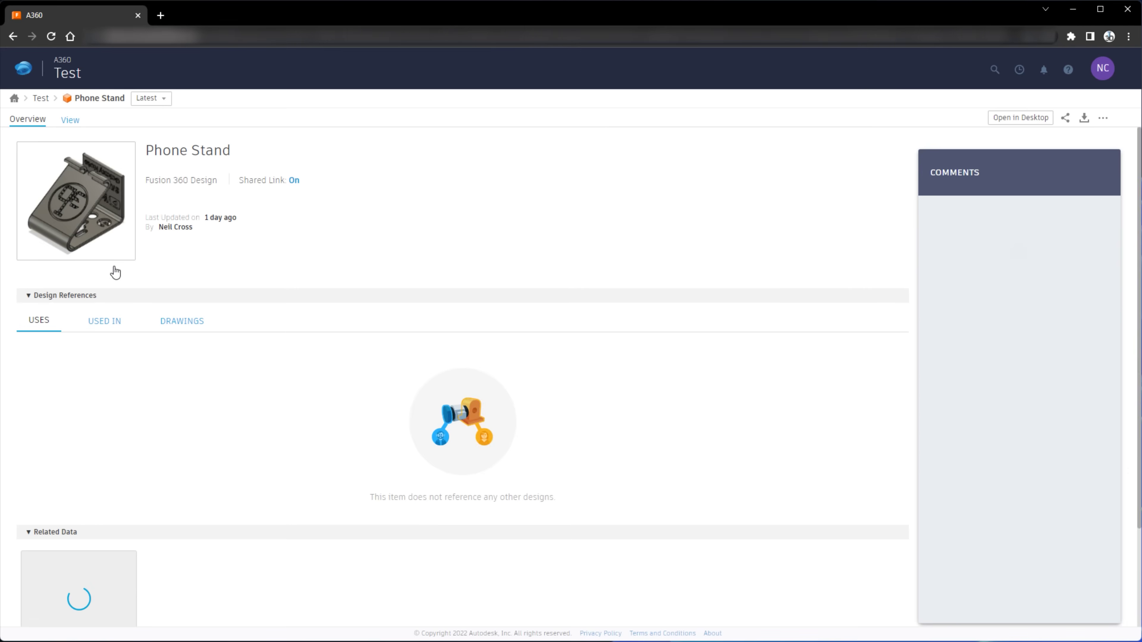